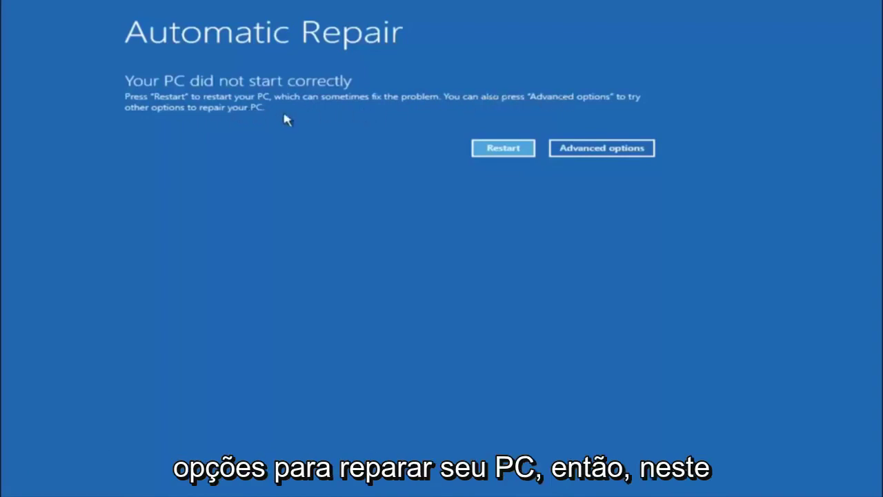
From the repair screen, go through Advanced options and Troubleshoot to the Advanced options tools page.
{"action": "left_click", "coordinate": [602, 149]}
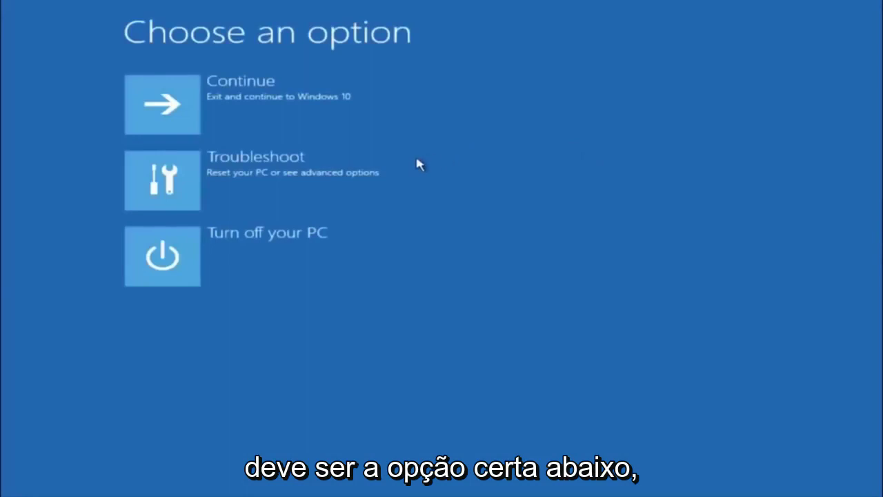
{"action": "left_click", "coordinate": [187, 181]}
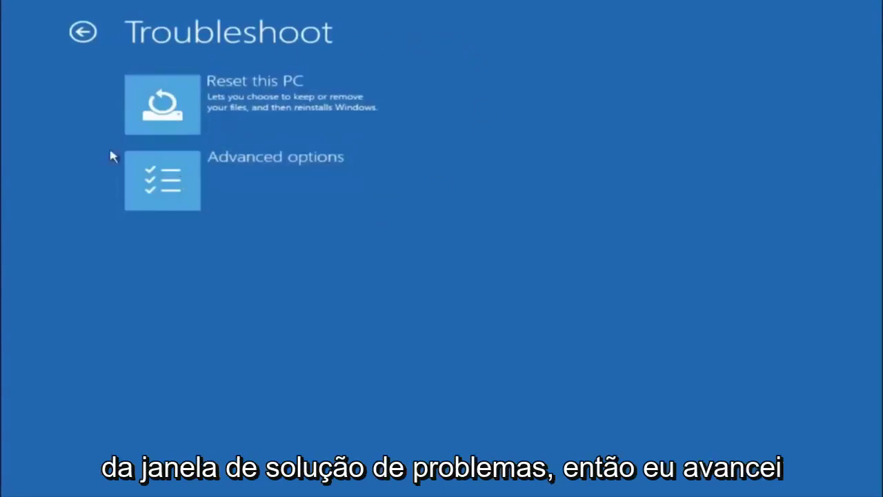
{"action": "left_click", "coordinate": [181, 185]}
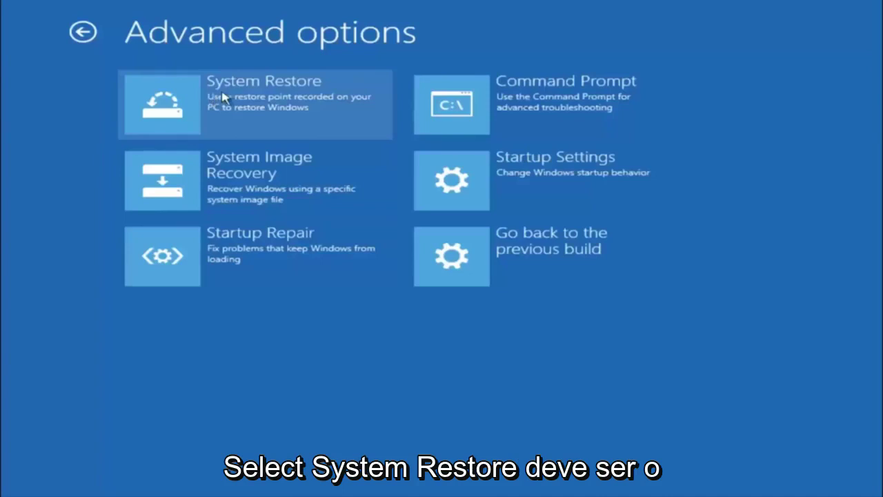
Launch System Restore from the Advanced options tools.
{"action": "left_click", "coordinate": [259, 110]}
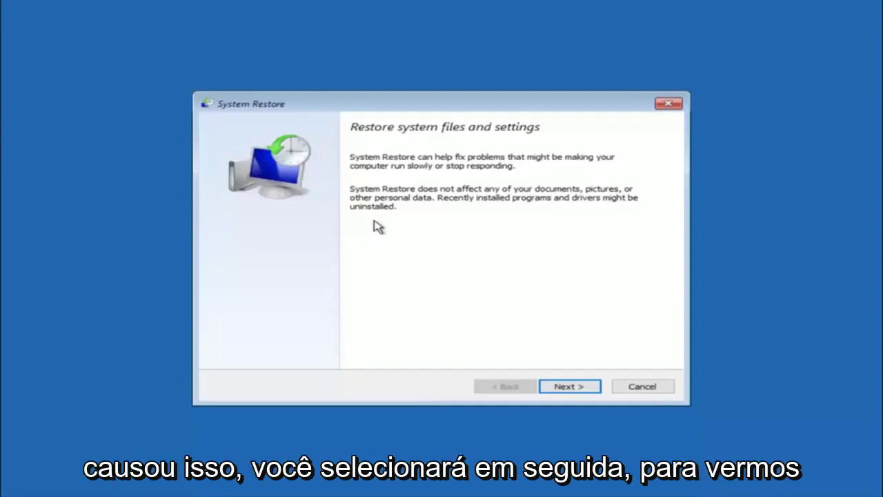
Move past the introduction and select the 10/5/2016 1:14:37 PM 'before update' restore point.
{"action": "left_click", "coordinate": [552, 387]}
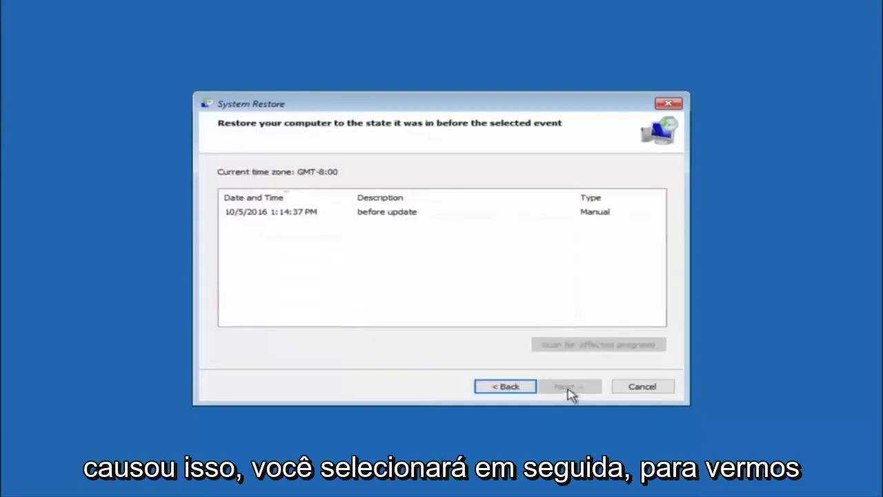
{"action": "left_click", "coordinate": [252, 215]}
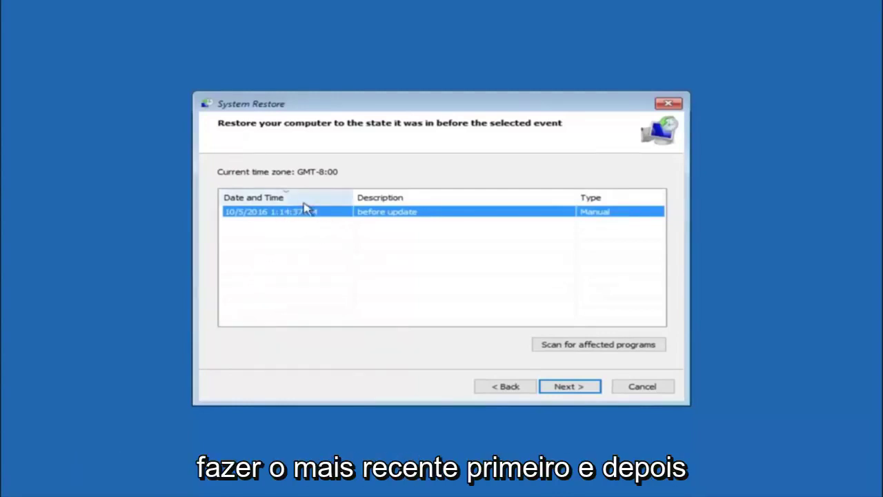
Advance to the confirmation page for the 'before update' point on Local Disk (C:).
{"action": "left_click", "coordinate": [567, 392]}
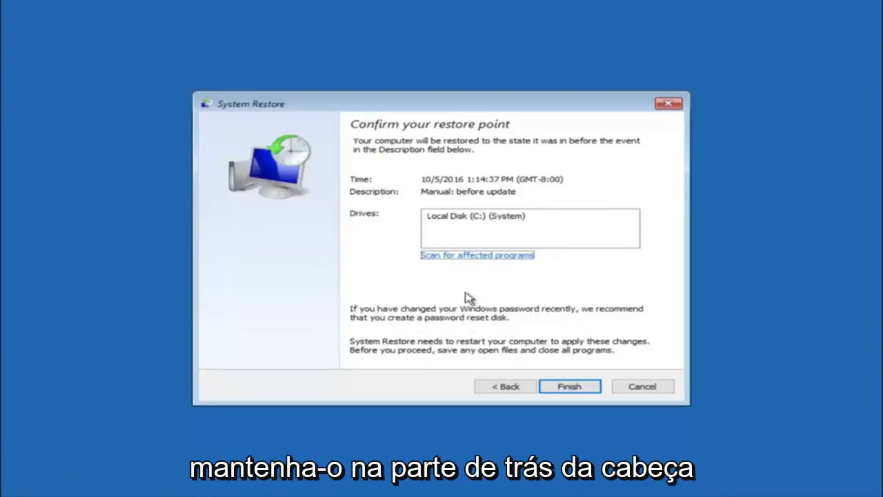
Finish the wizard and accept the warning so restoring to 10/5/2016 1:14:37 PM proceeds.
{"action": "left_click", "coordinate": [571, 391]}
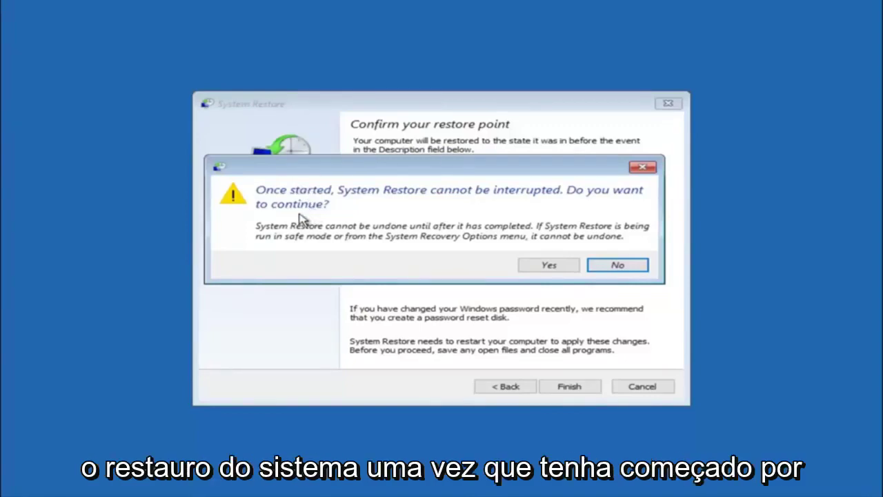
{"action": "left_click", "coordinate": [544, 269]}
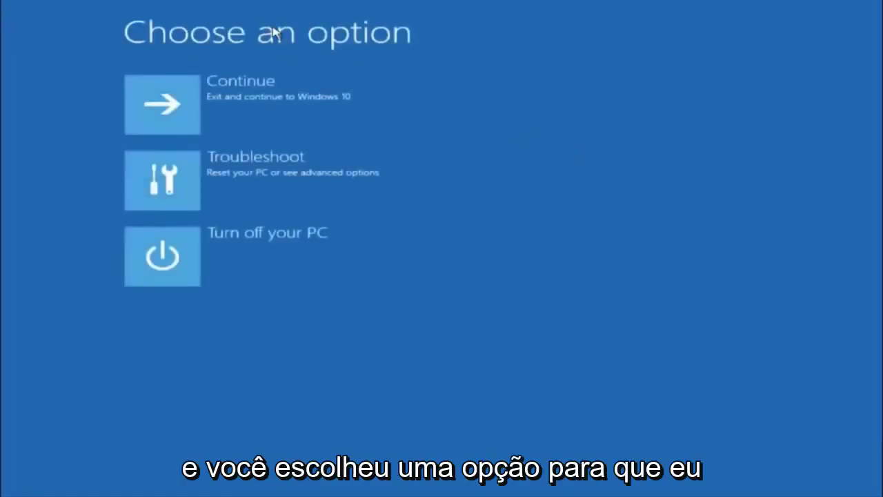
From Choose an option, go through Troubleshoot to the Advanced options tools page.
{"action": "left_click", "coordinate": [207, 184]}
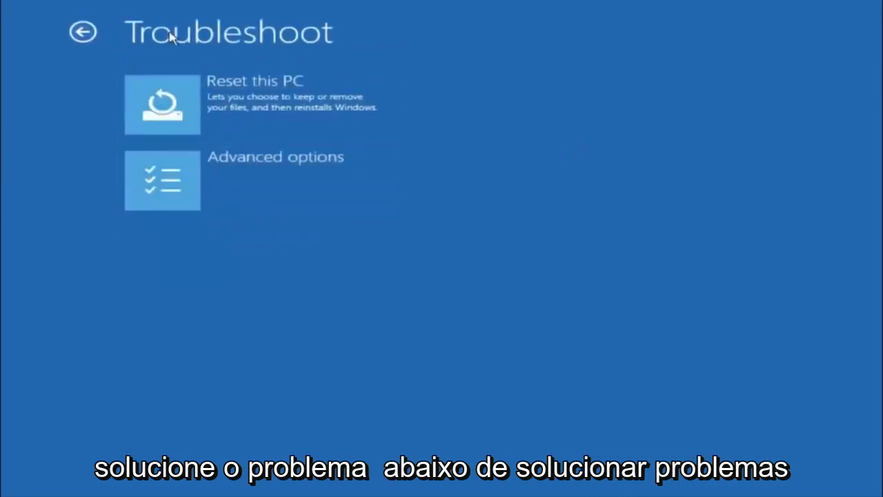
{"action": "left_click", "coordinate": [205, 180]}
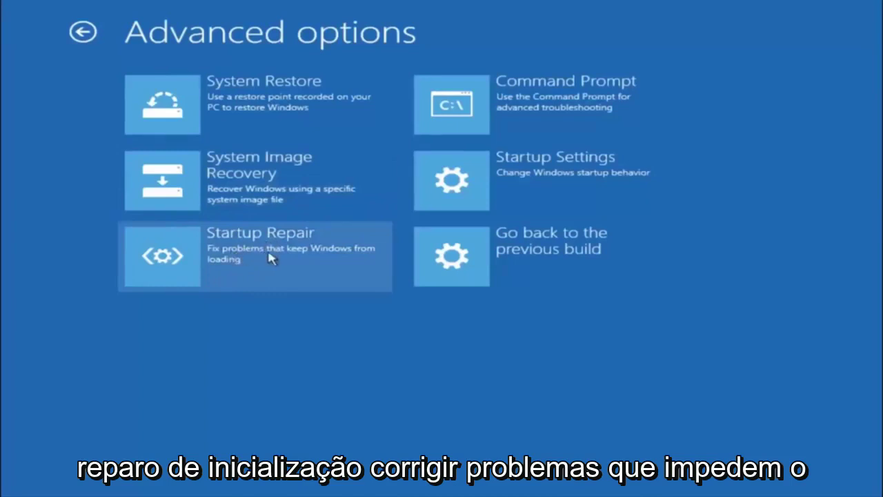
Run Startup Repair to fix the problems keeping Windows from loading.
{"action": "left_click", "coordinate": [163, 256]}
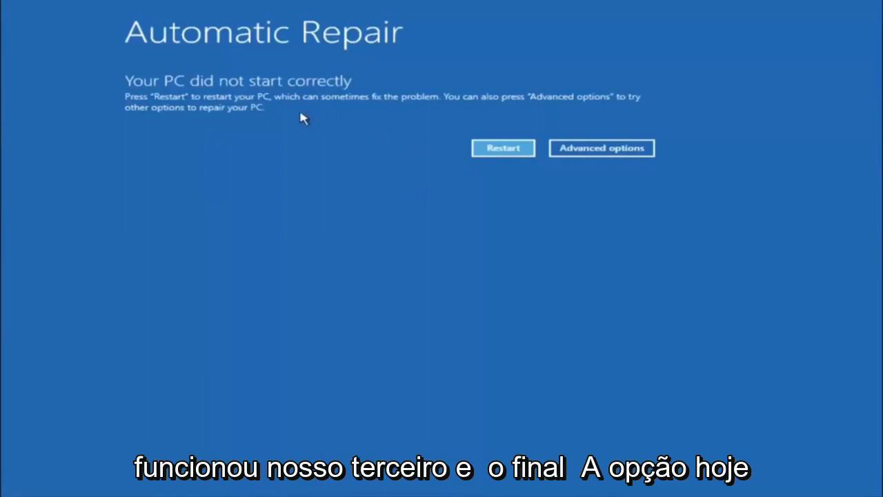
From Automatic Repair, go through Advanced options and Troubleshoot to the recovery tools list.
{"action": "left_click", "coordinate": [591, 149]}
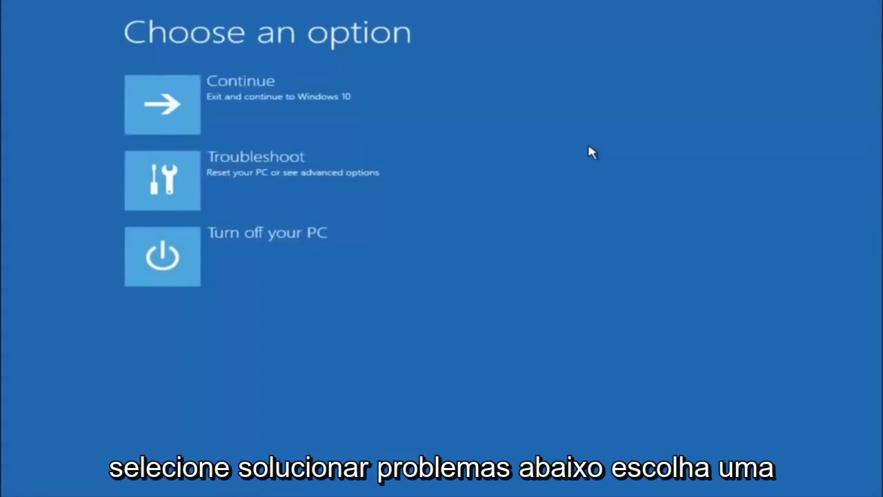
{"action": "left_click", "coordinate": [169, 182]}
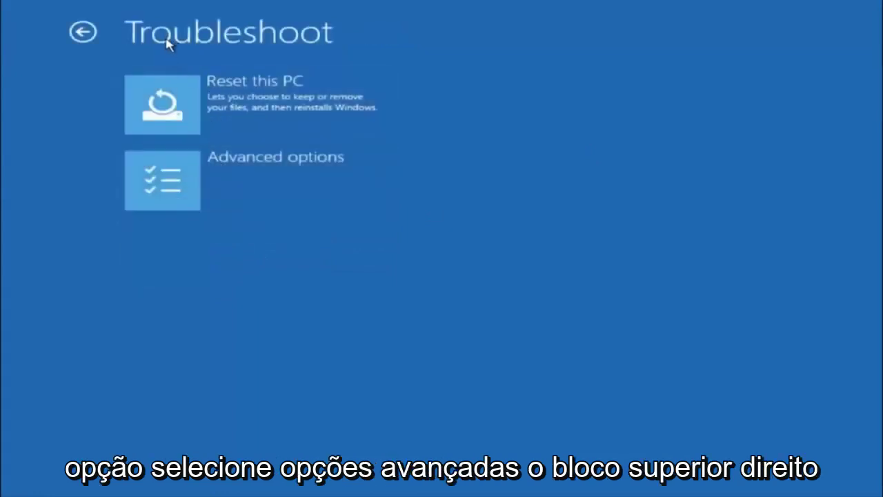
{"action": "left_click", "coordinate": [231, 177]}
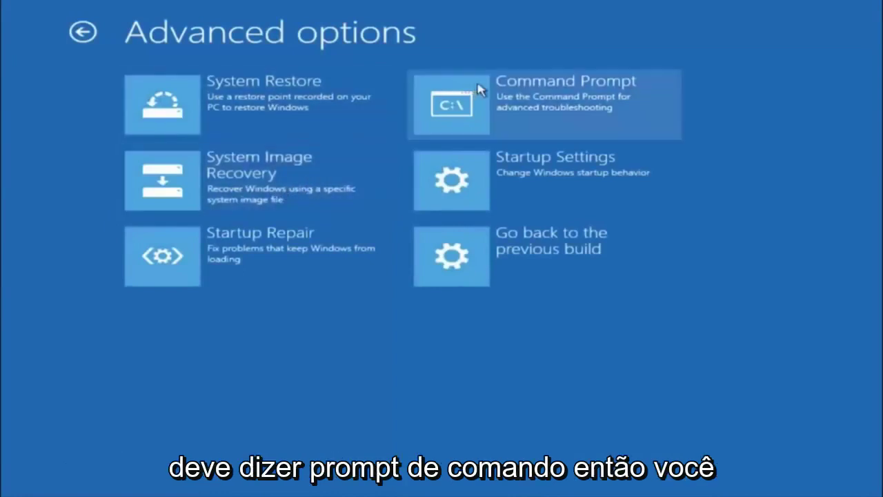
Open Command Prompt and switch to drive C: with the c: command.
{"action": "left_click", "coordinate": [559, 109]}
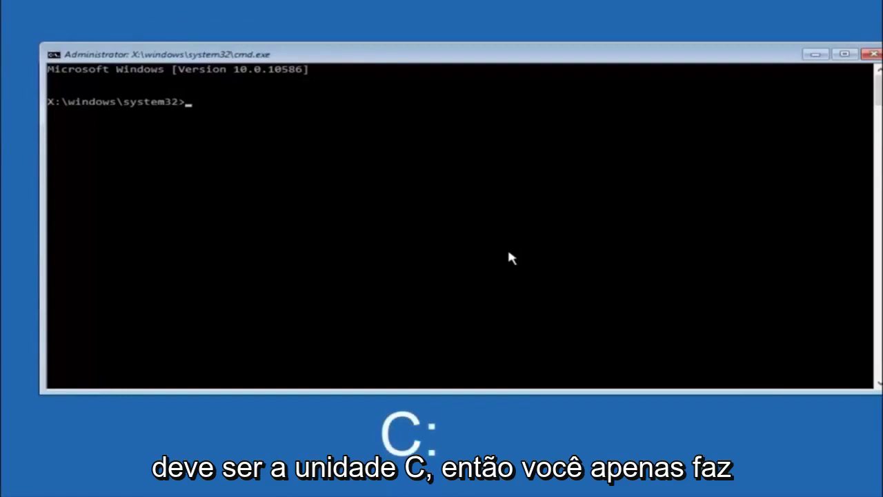
{"action": "type", "text": "c:"}
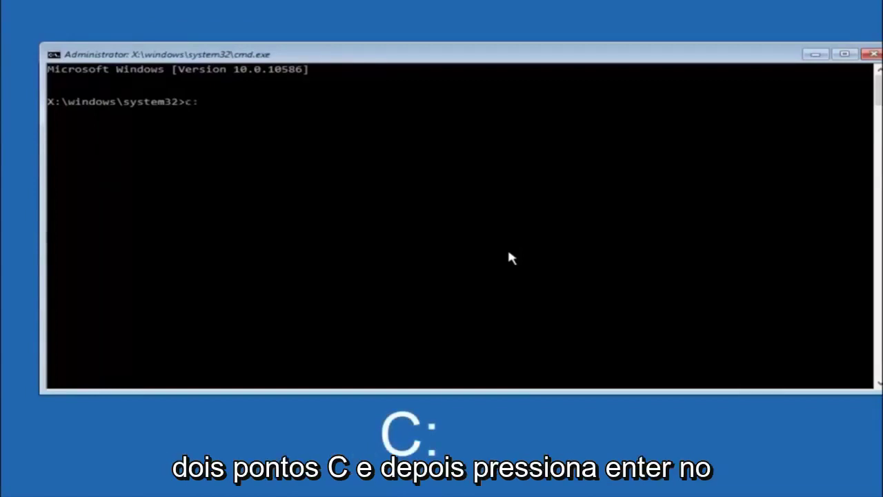
{"action": "key", "text": "Return"}
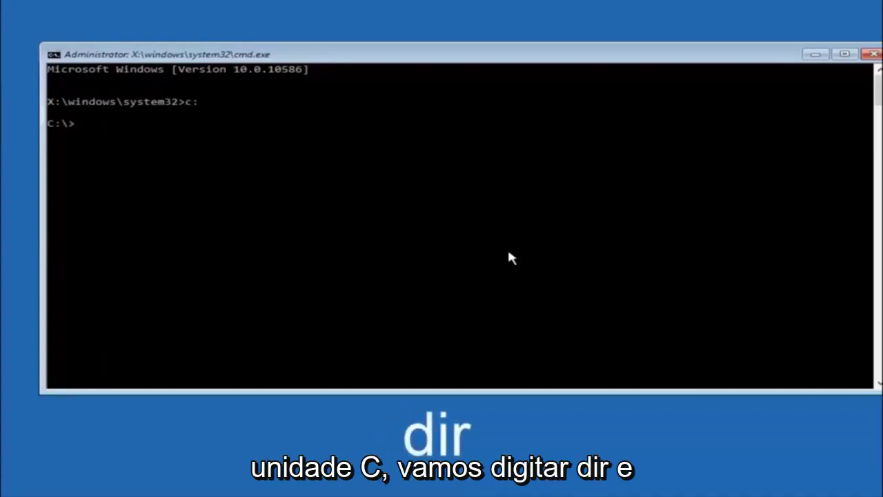
List C:\ contents with dir, then start typing cd \windows\system32.
{"action": "type", "text": "dir"}
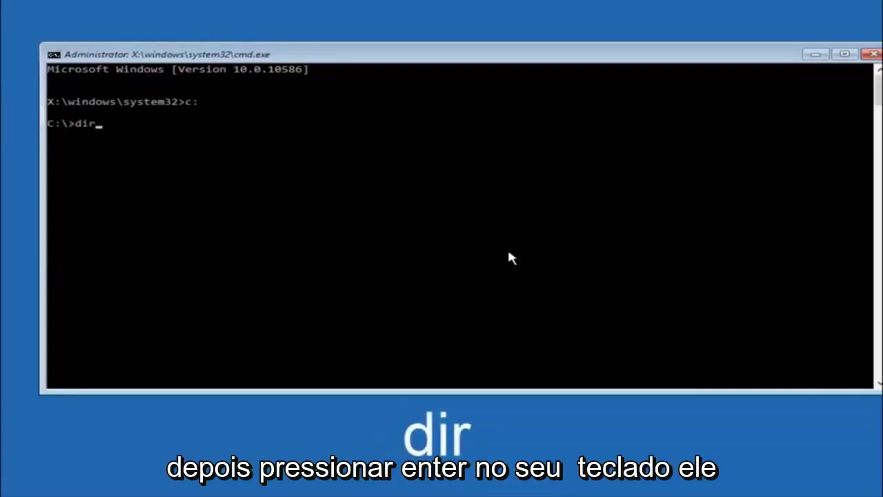
{"action": "key", "text": "Return"}
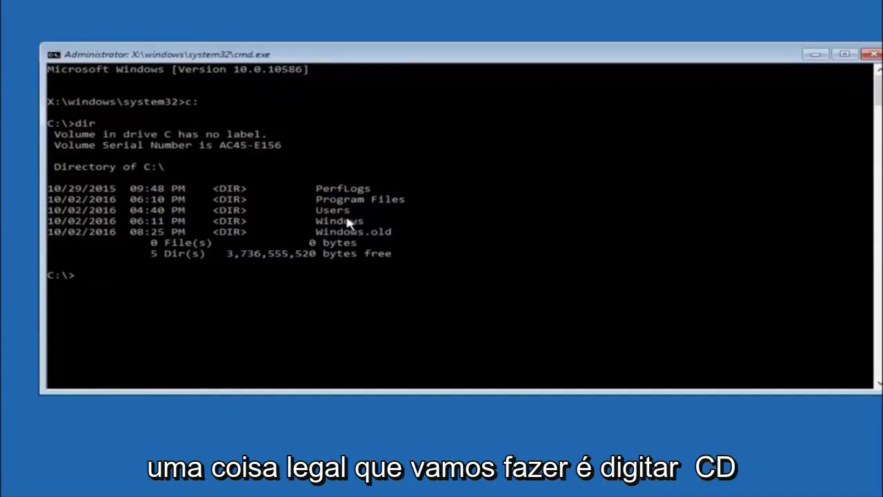
{"action": "type", "text": "cd \\windows\\system32\\config"}
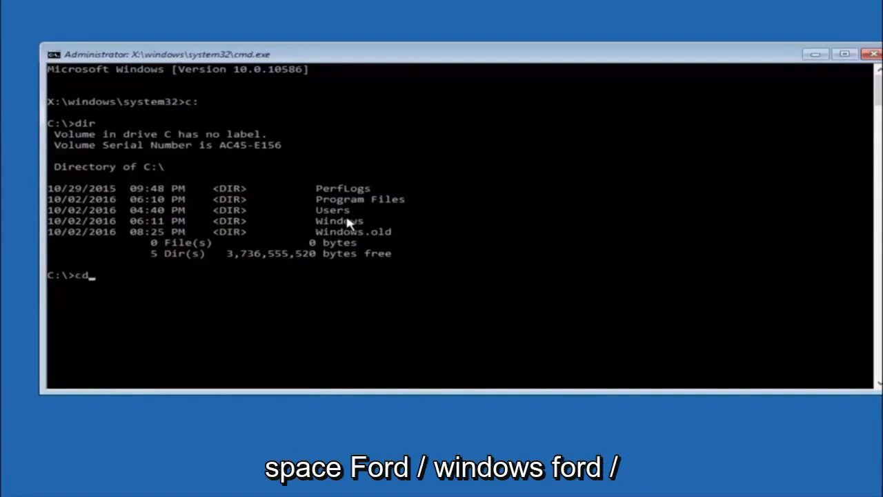
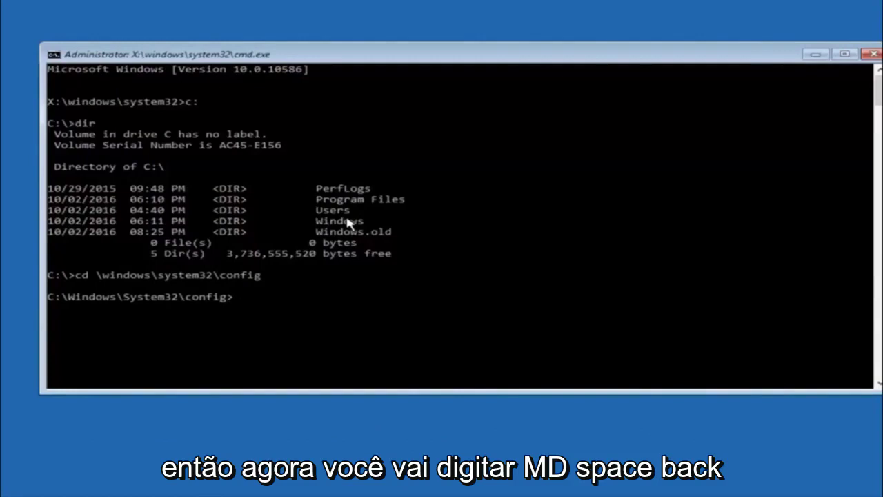
Start writing the 'md backup' command at the C:\Windows\System32\config prompt, without running it.
{"action": "type", "text": "md backup"}
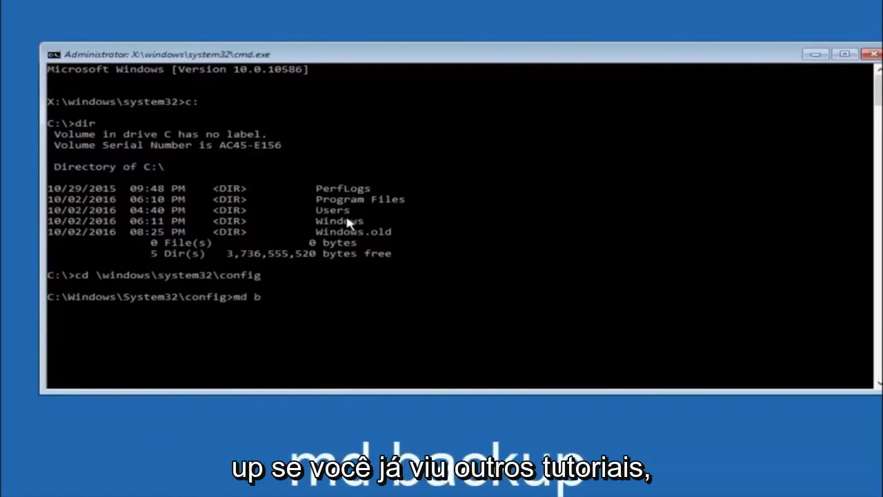
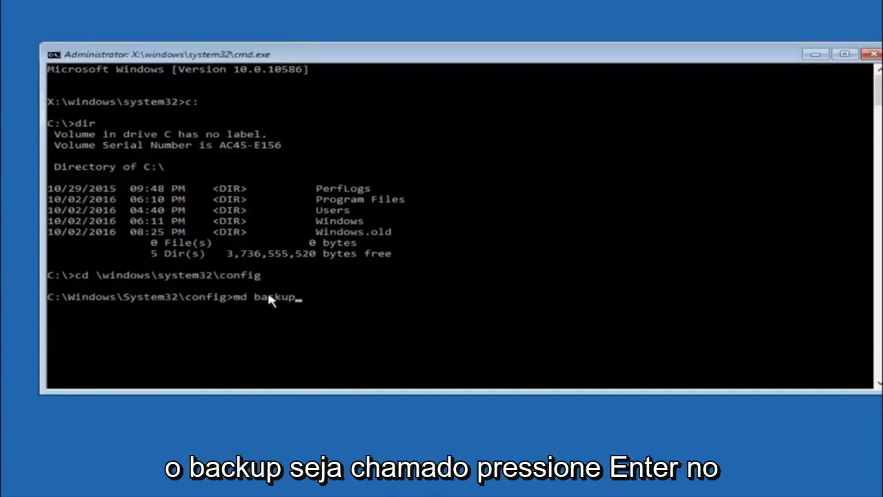
Run 'md backup' to create the backup folder in C:\Windows\System32\config.
{"action": "key", "text": "Return"}
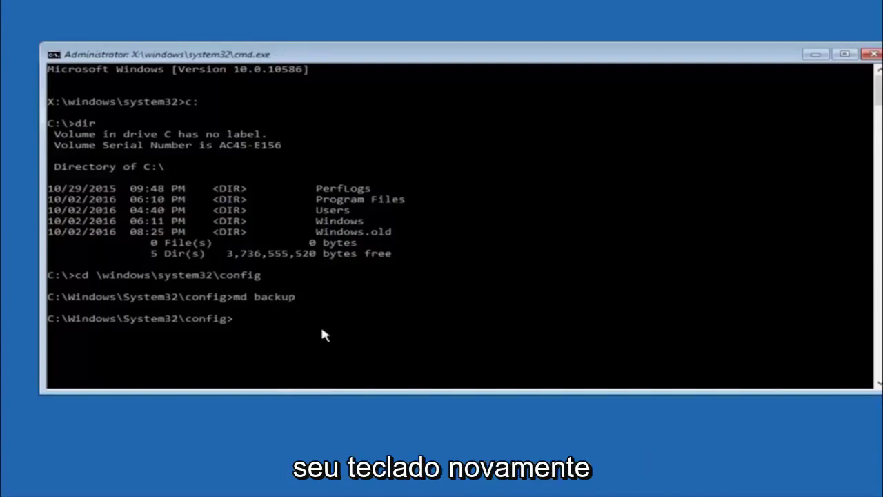
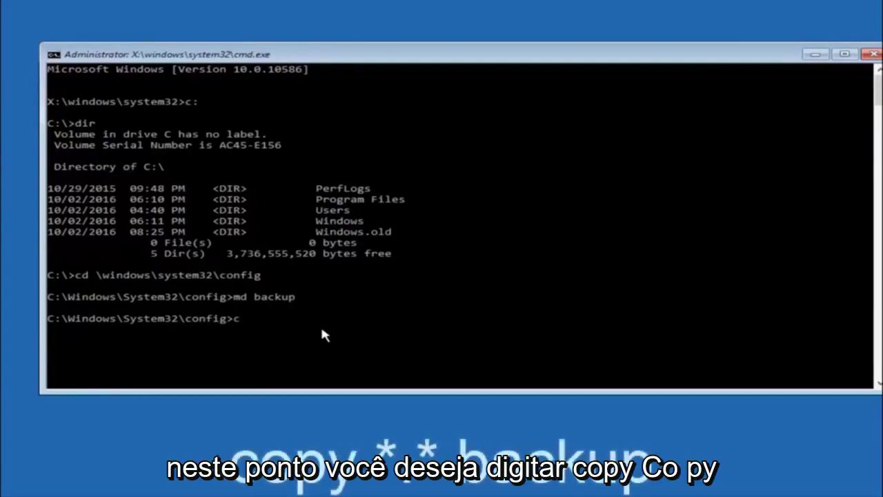
Copy all ten config files into the backup folder with 'copy *.* backup', then begin a cd to regback.
{"action": "type", "text": "copy"}
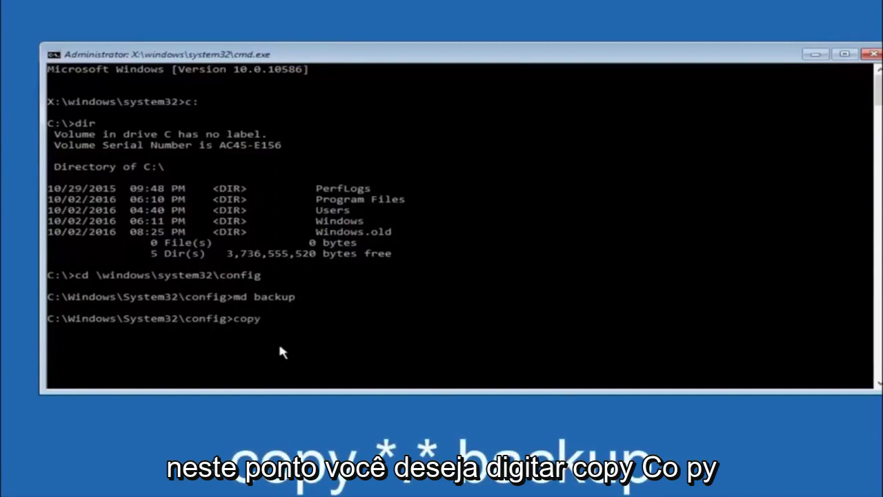
{"action": "type", "text": " *"}
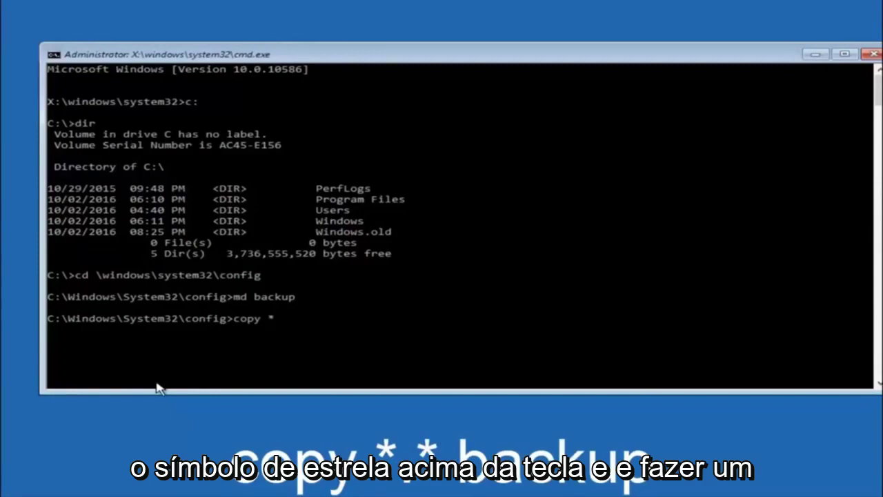
{"action": "type", "text": "."}
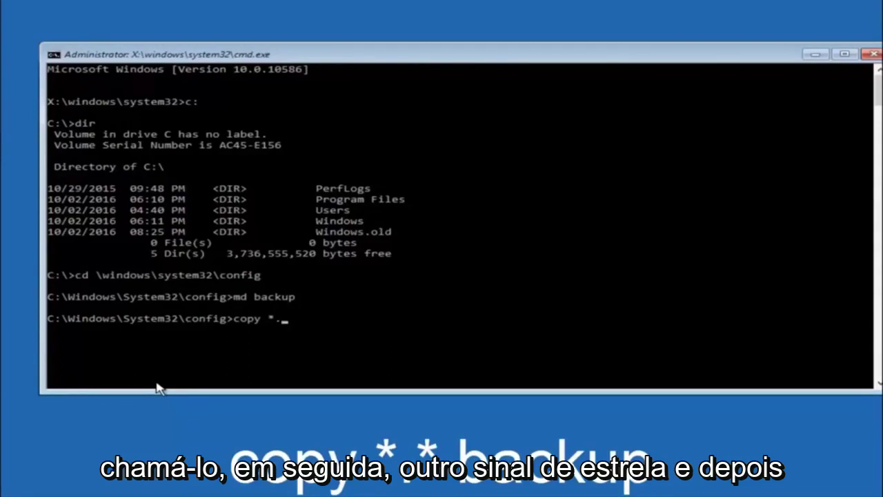
{"action": "type", "text": "*"}
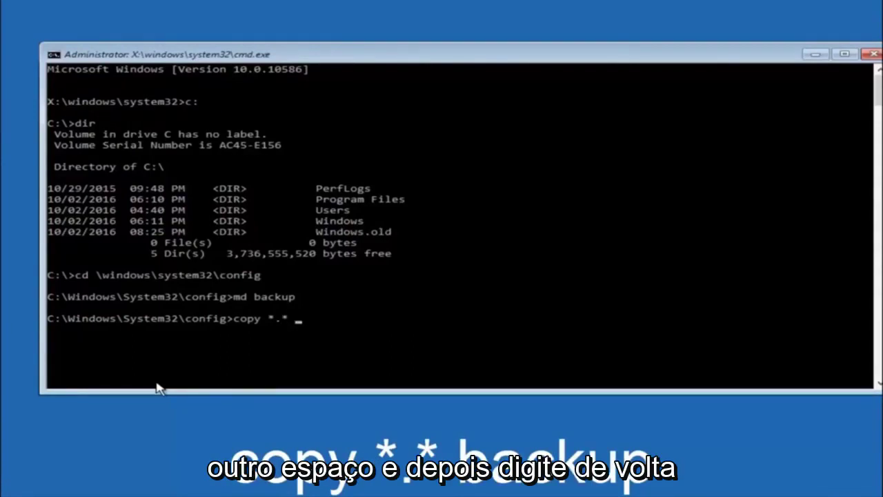
{"action": "type", "text": " backup"}
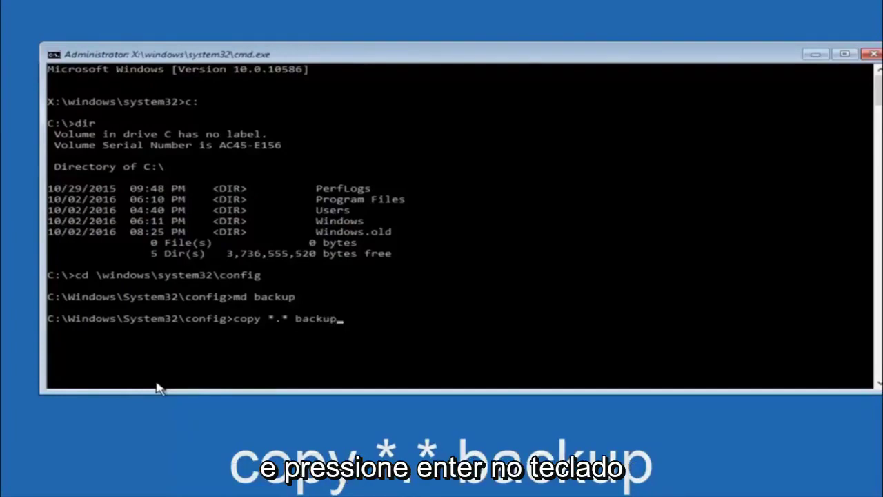
{"action": "key", "text": "Return"}
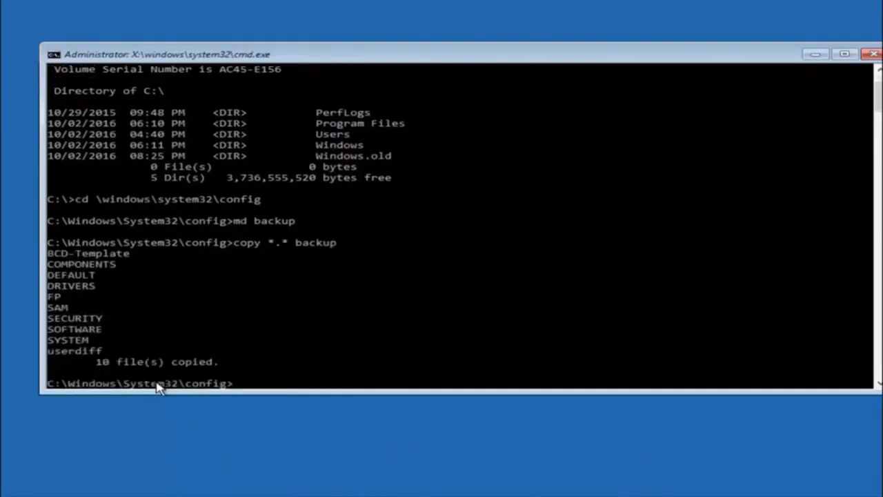
Change directory from config into the RegBack subfolder with CD regback.
{"action": "type", "text": "cd"}
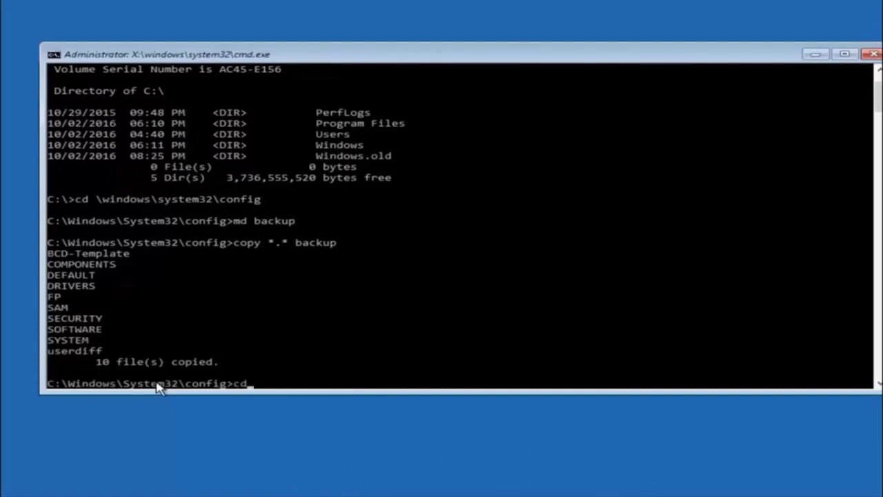
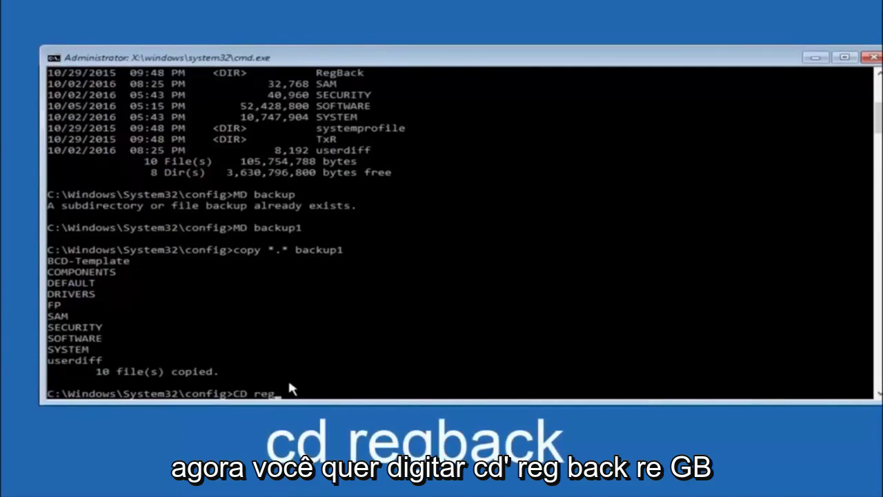
Copy all ten config files into the backup folder with 'copy *.* backup', then begin a cd to regback.
Change directory from config into the RegBack subfolder with CD regback.
{"action": "type", "text": "back"}
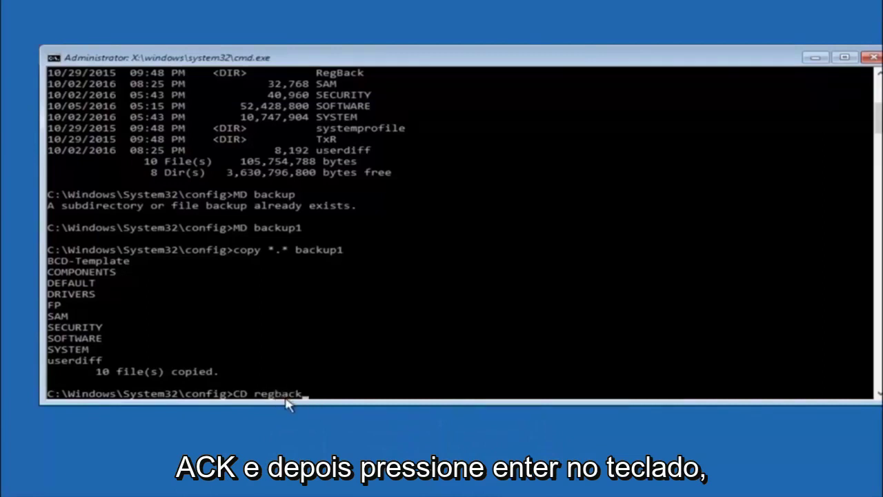
{"action": "key", "text": "Return"}
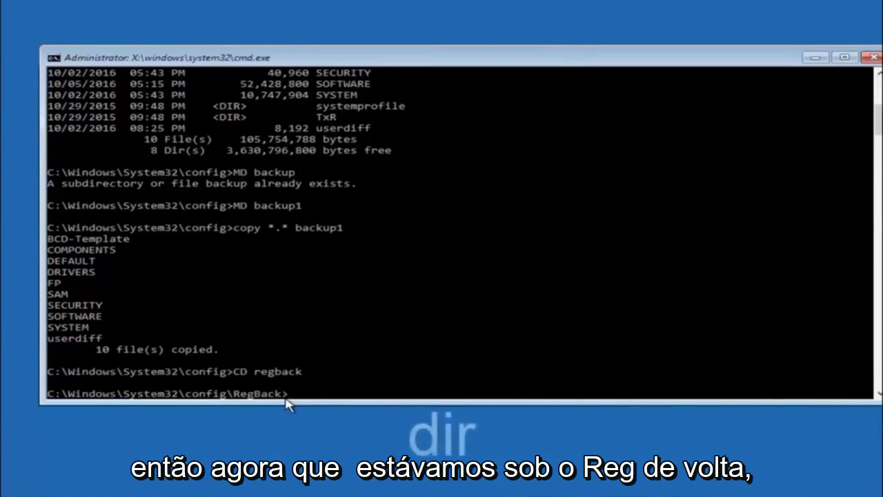
List RegBack's contents, showing DEFAULT, SAM, SECURITY, SOFTWARE and SYSTEM at 0 bytes.
{"action": "type", "text": "dir"}
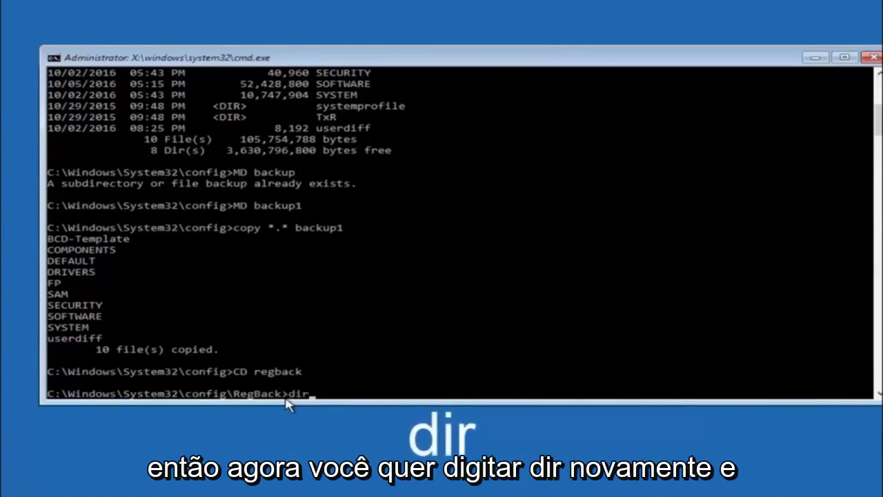
{"action": "key", "text": "Return"}
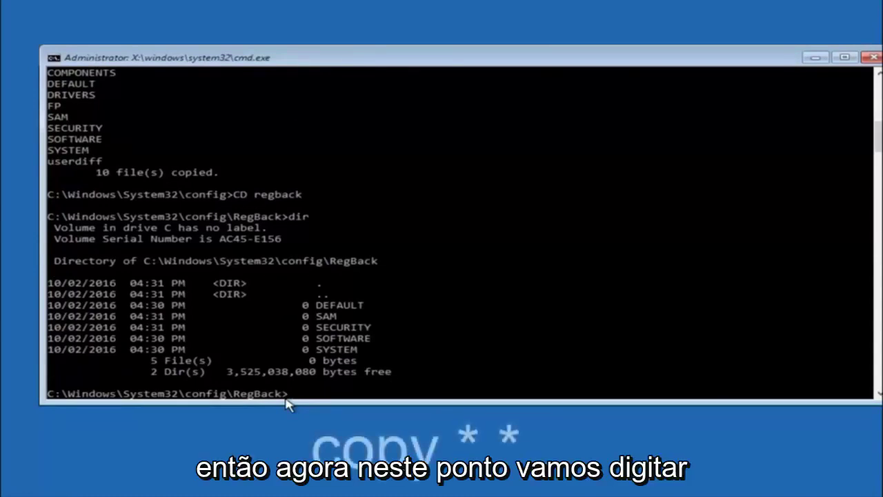
Start typing the command copy *.* at the RegBack prompt without running it.
{"action": "type", "text": "copy"}
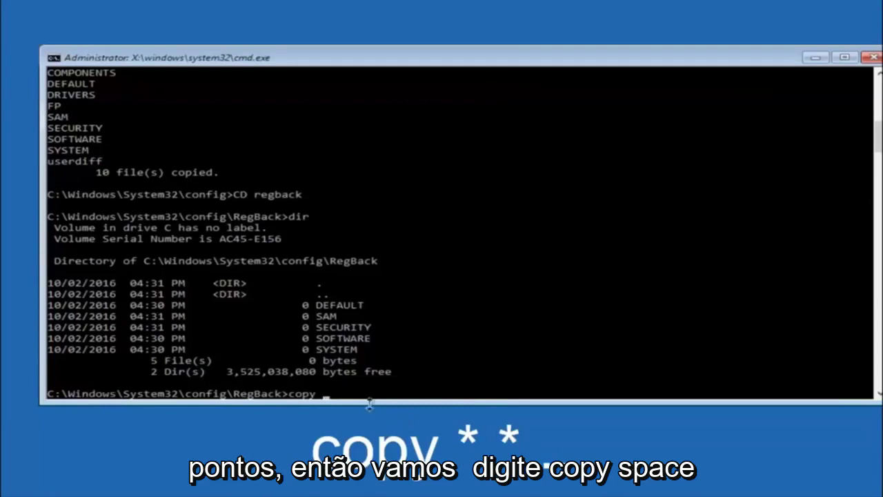
{"action": "left_click", "coordinate": [326, 396]}
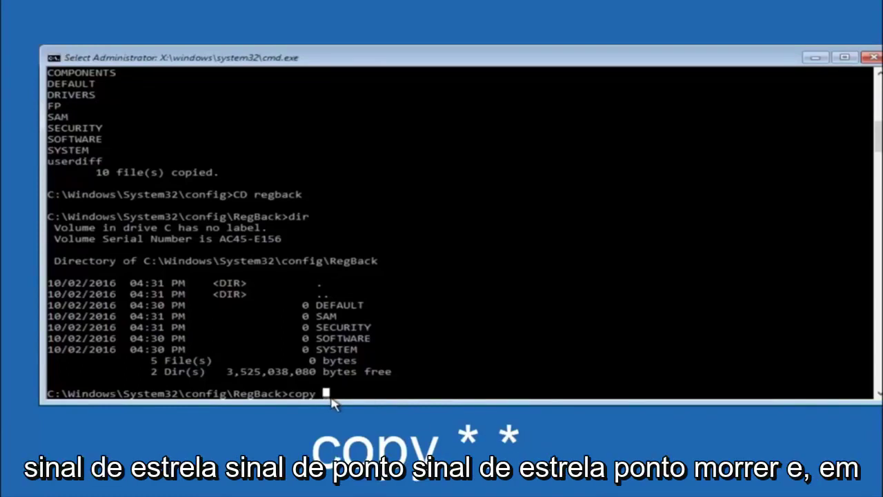
{"action": "type", "text": "*."}
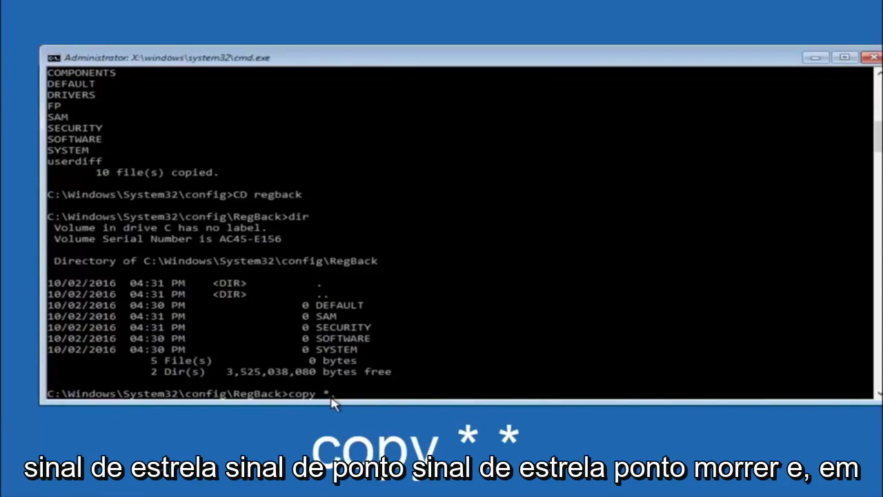
{"action": "type", "text": "*"}
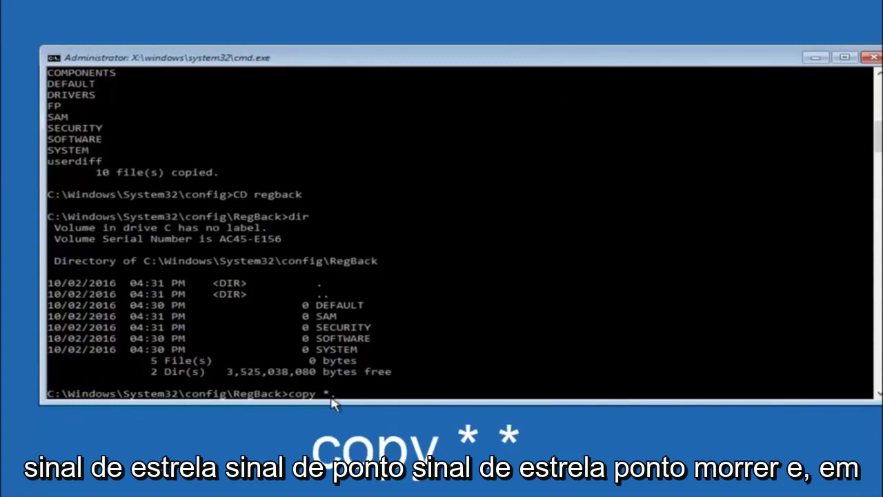
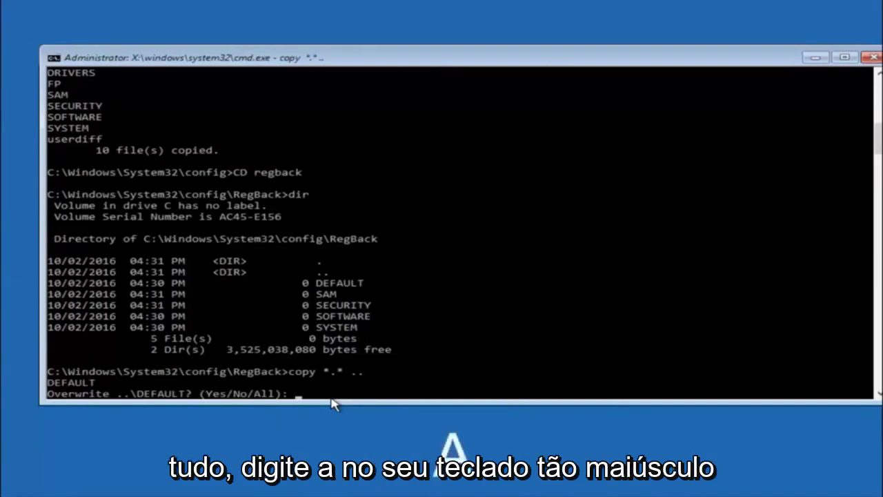
Answer All (A) to overwrite the config hives with the five RegBack copies, then close Command Prompt.
{"action": "type", "text": "A"}
{"action": "key", "text": "Return"}
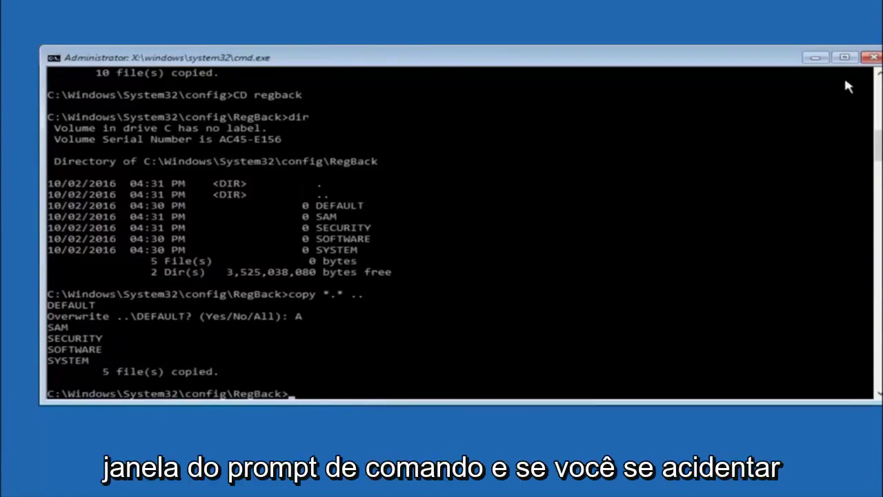
{"action": "left_click", "coordinate": [874, 57]}
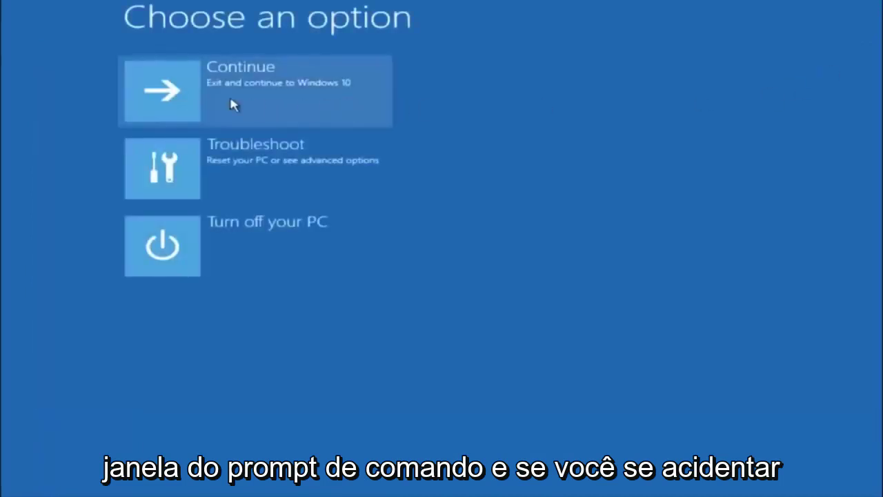